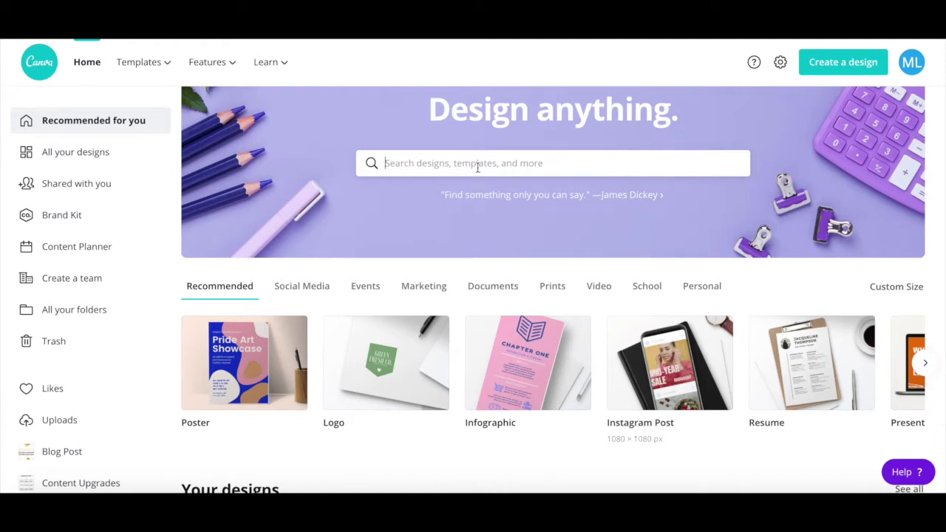
Search Canva's designs for 'instagram story'.
click(477, 164)
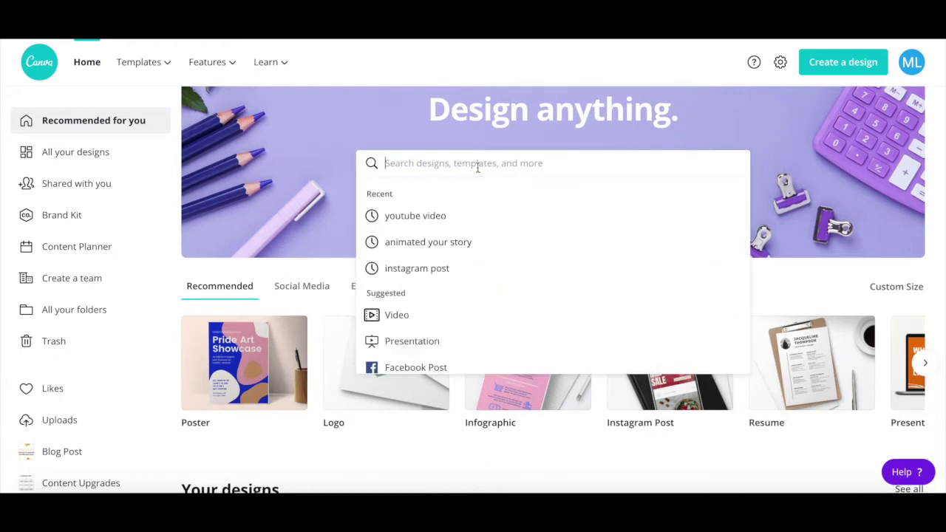
text(inst)
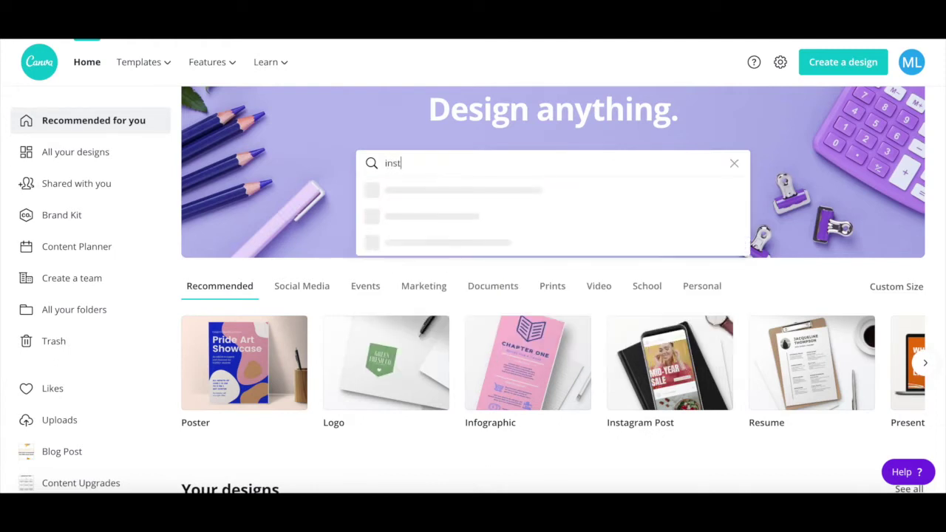
text(agram s)
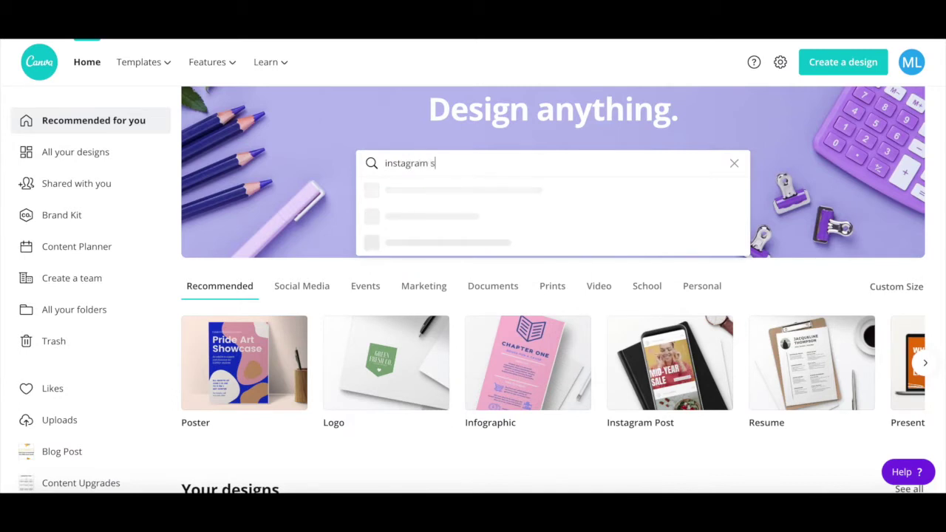
text(tory)
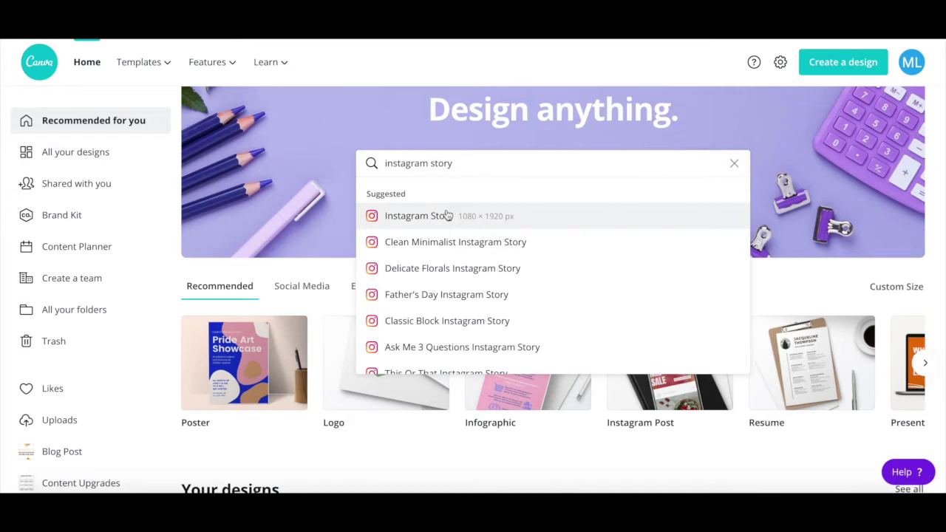
Browse the Instagram Story templates and open the pink Keep dazzlin'! template.
click(447, 215)
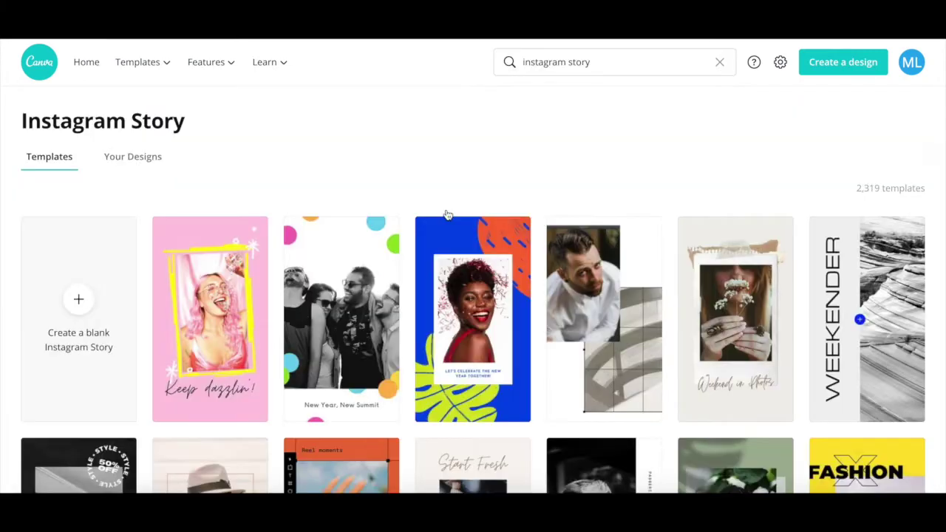
scroll(447, 215, down, 3)
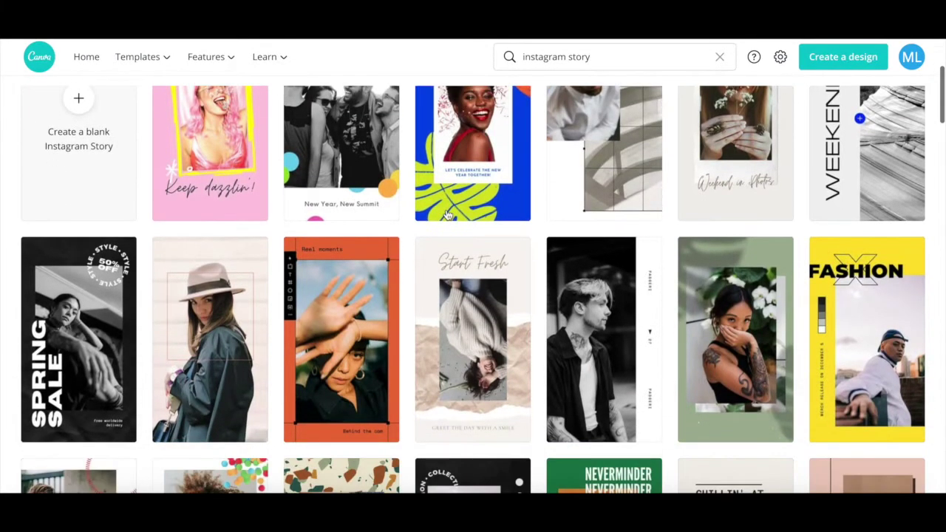
scroll(446, 215, down, 4)
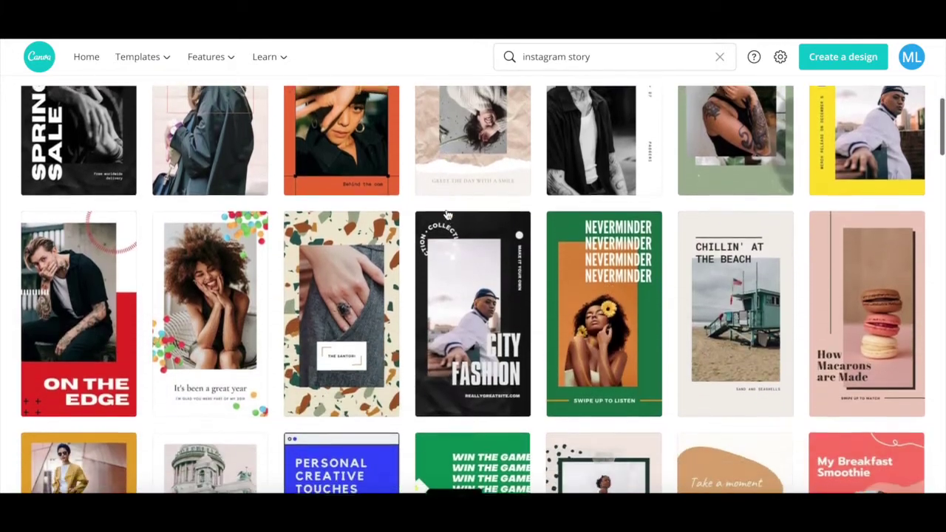
scroll(447, 215, down, 2)
scroll(447, 215, up, 1)
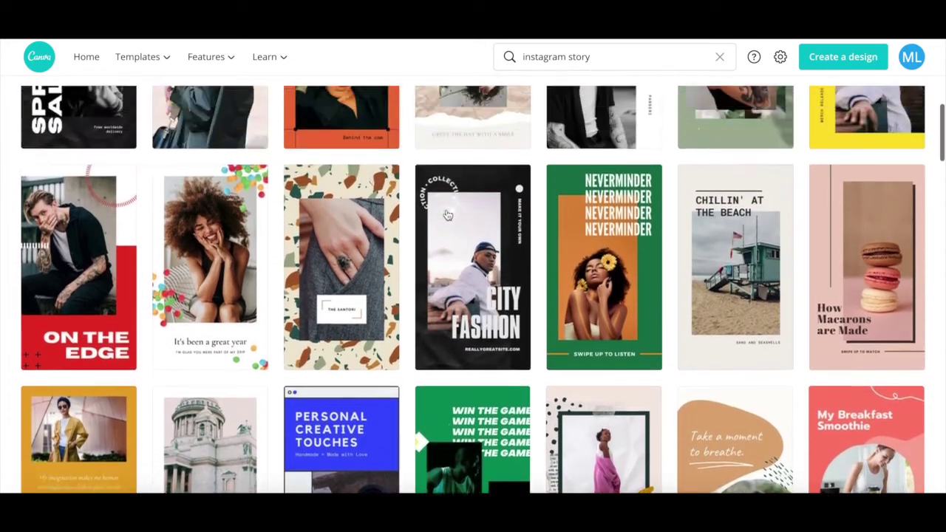
scroll(447, 215, up, 8)
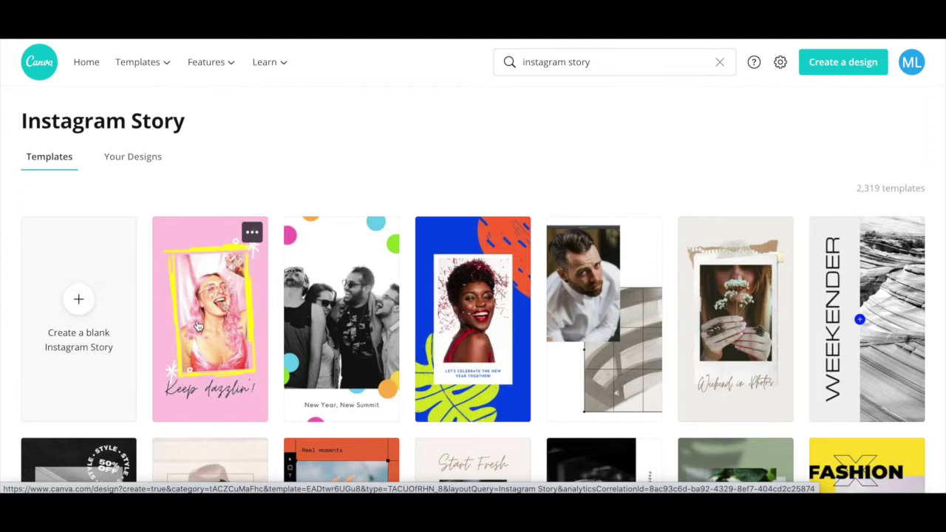
click(198, 326)
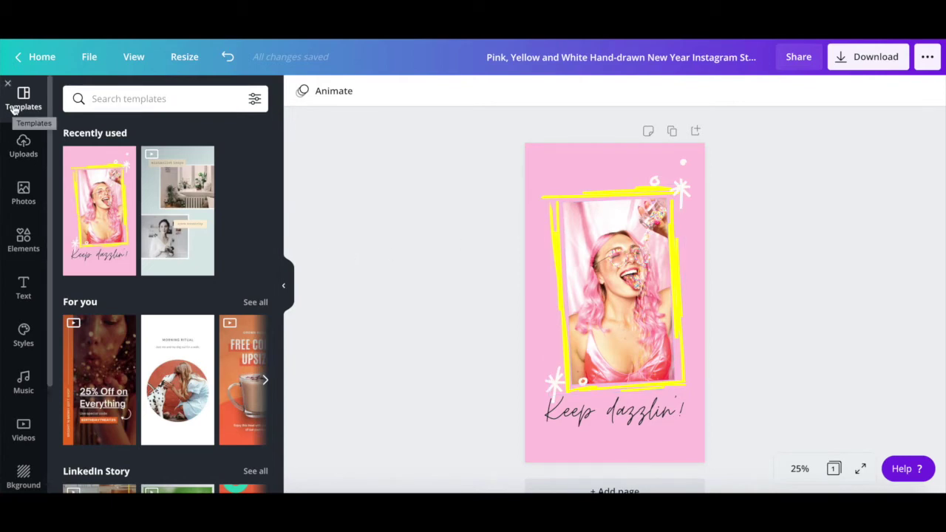
Scroll down the Templates side panel beside the Keep dazzlin'! design.
scroll(178, 214, down, 4)
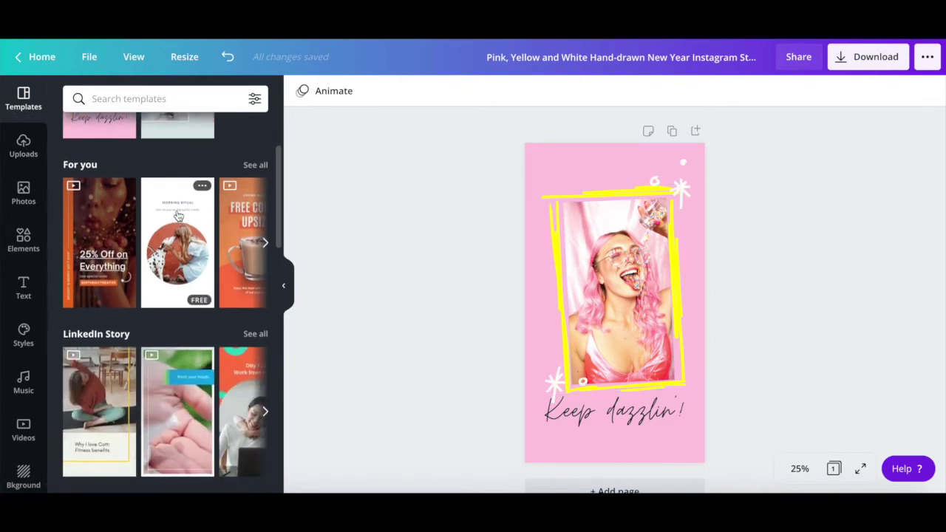
scroll(178, 214, down, 8)
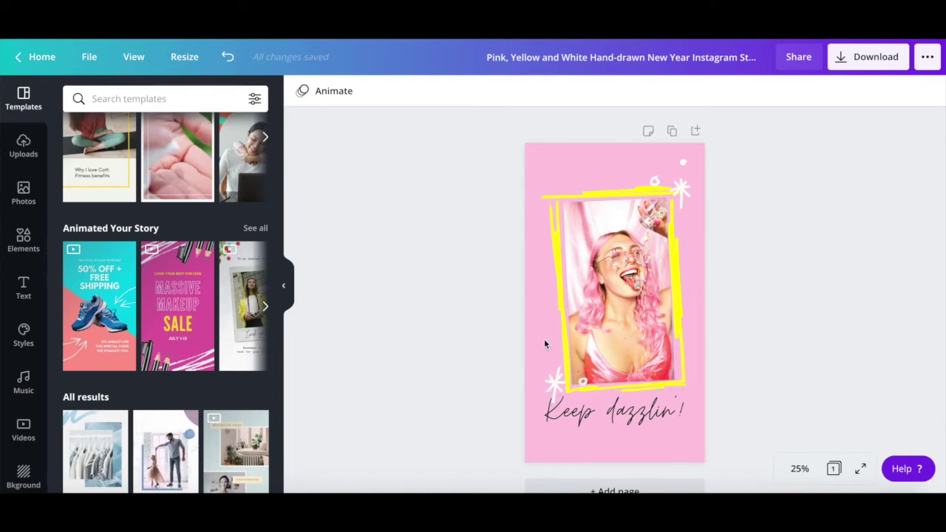
Inspect the pink background, the Keep dazzlin'! text and the framed photo.
click(622, 166)
click(612, 403)
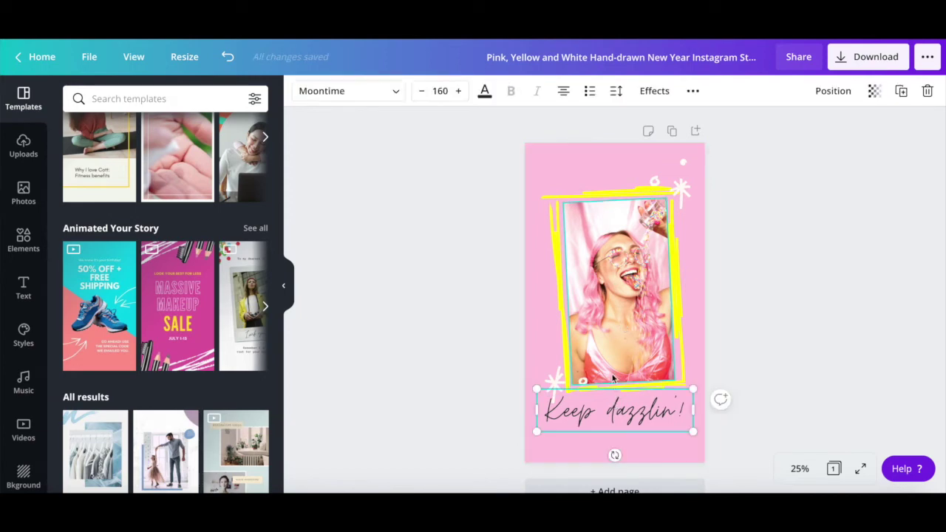
click(607, 329)
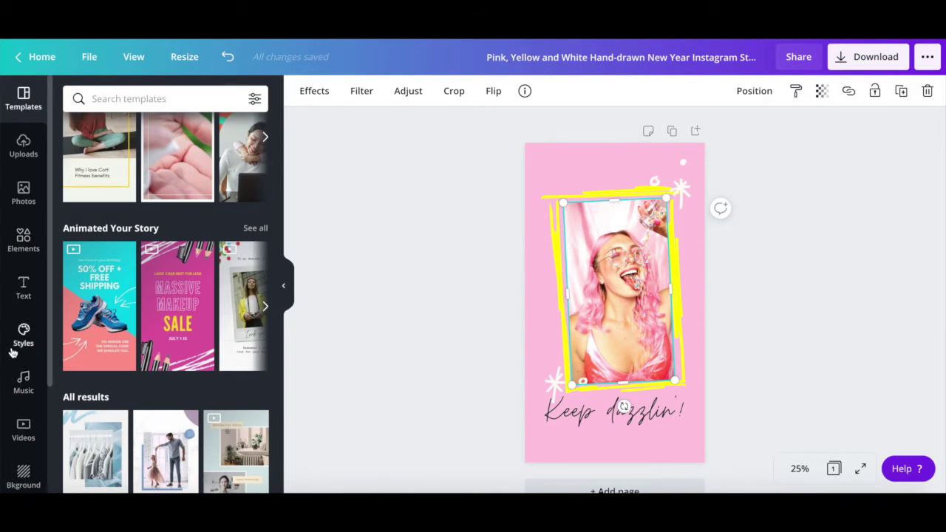
Browse the Photos, Elements and Text panels in the sidebar.
click(23, 198)
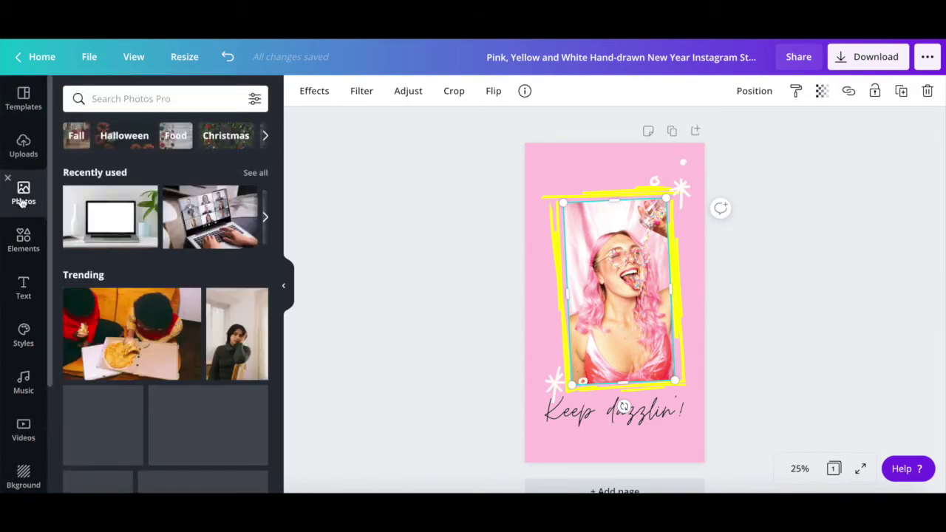
click(27, 233)
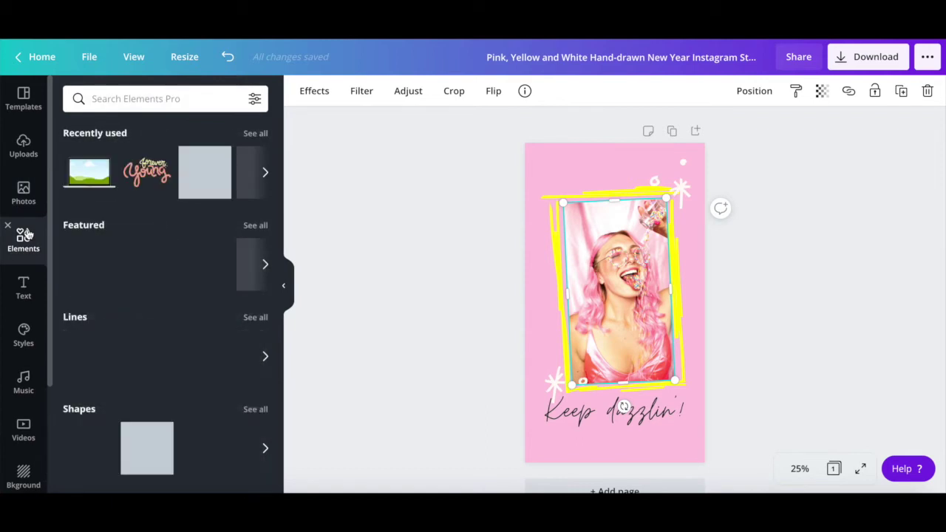
click(24, 286)
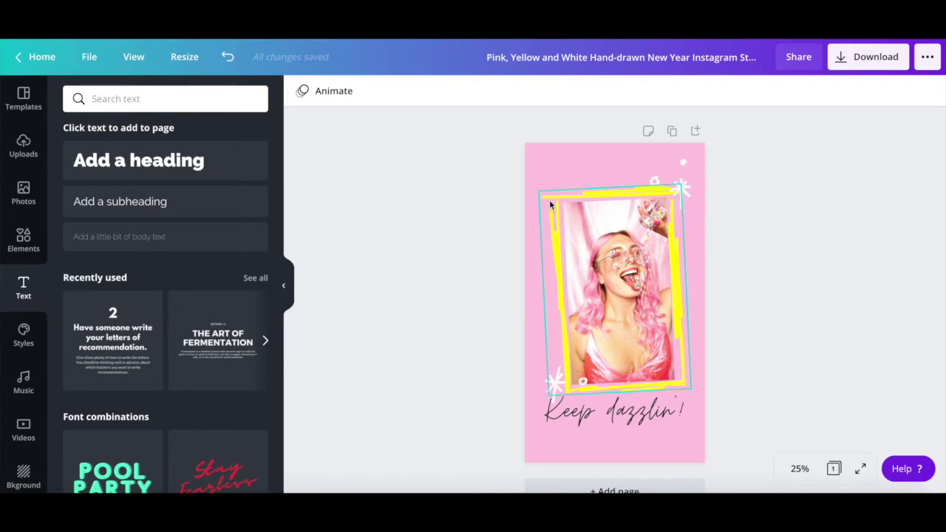
Make the photo frame's border white.
click(639, 194)
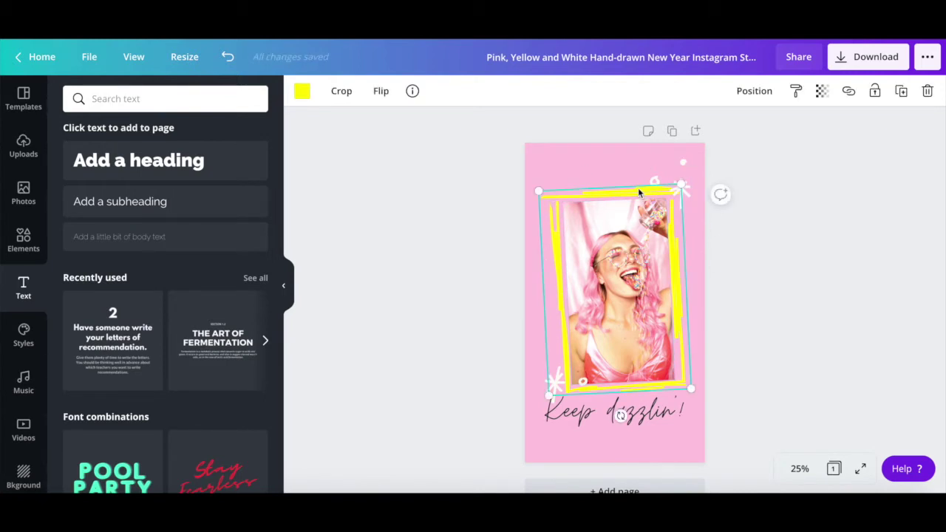
click(302, 93)
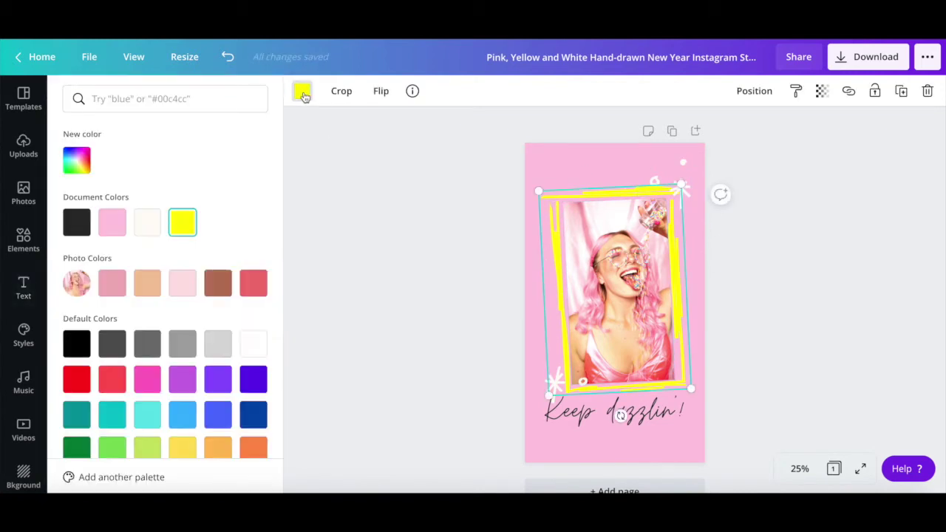
click(147, 228)
click(452, 270)
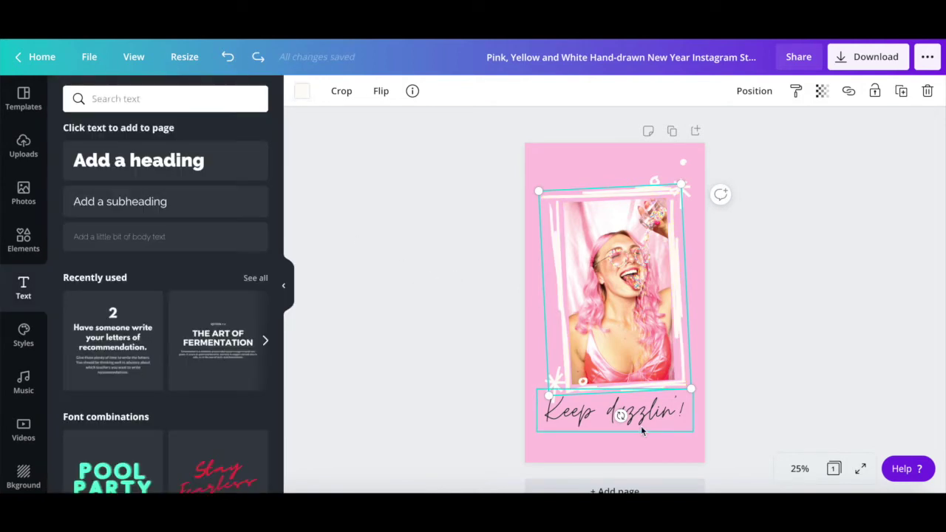
Change the Keep dazzlin'! text font to moonbright Regular.
double_click(642, 416)
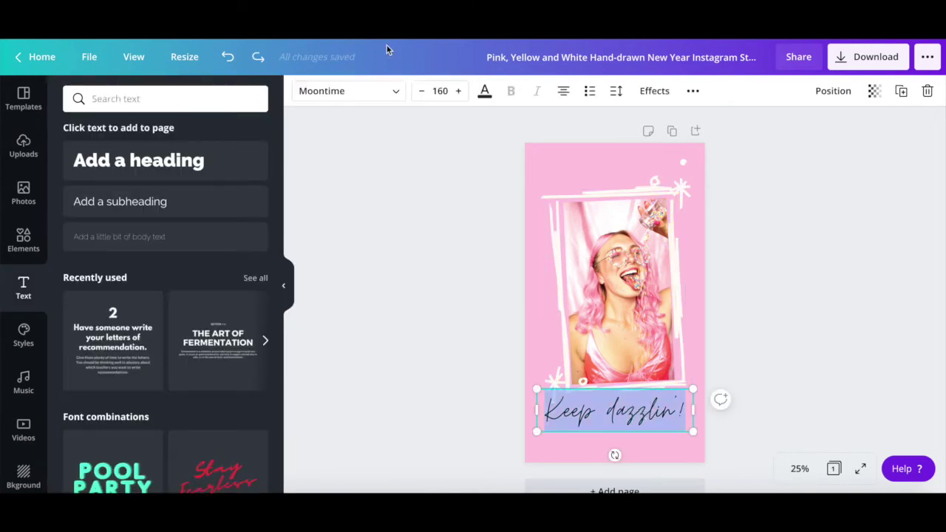
click(390, 92)
click(224, 300)
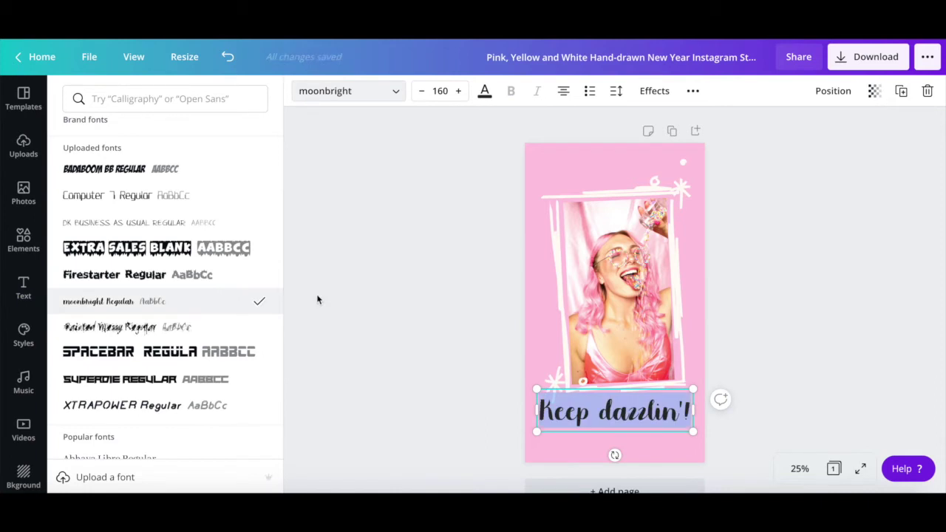
click(371, 305)
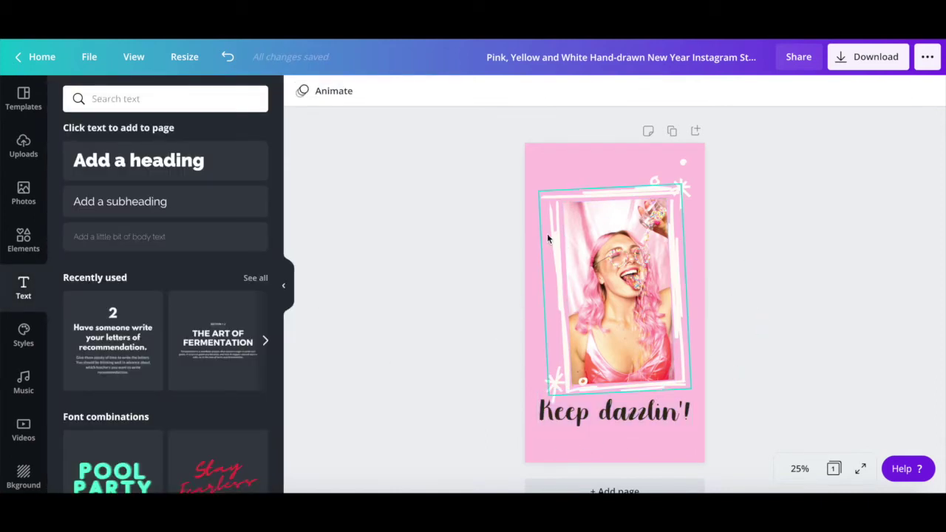
Rename the design to 'IGTV Thumbnail'.
click(582, 53)
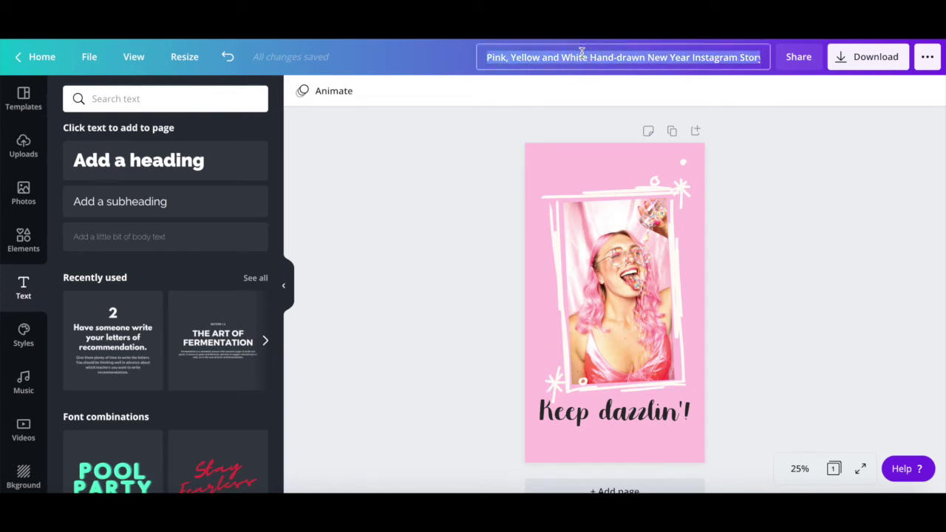
text(IGTV Thumb)
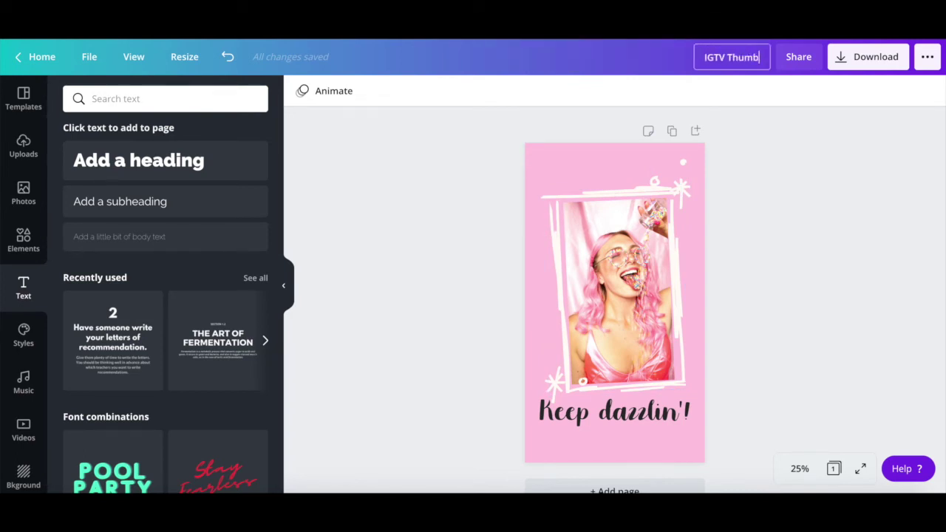
text(nail)
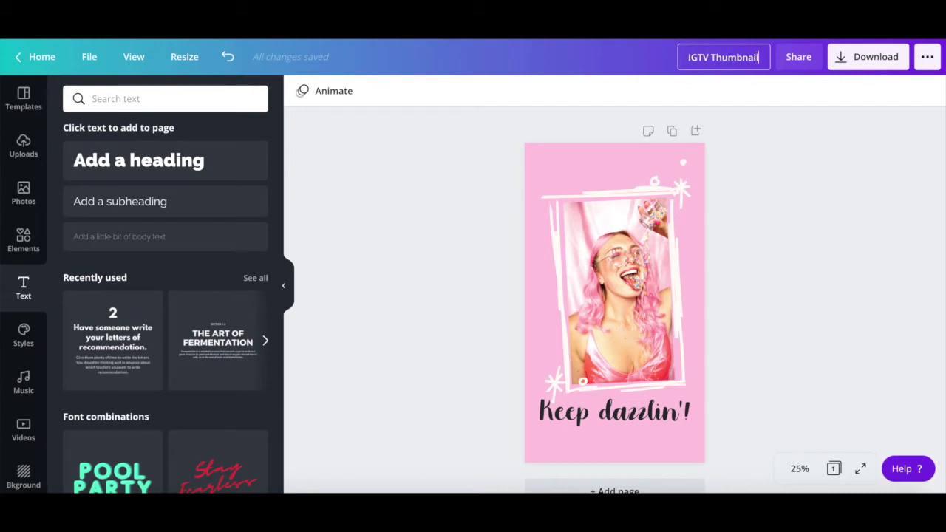
click(853, 62)
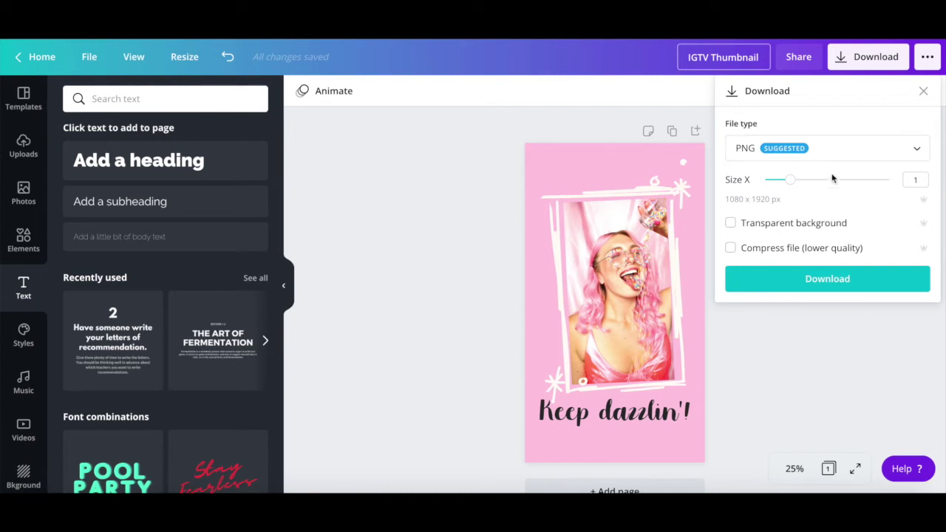
Download the IGTV Thumbnail design as a JPG file.
click(876, 153)
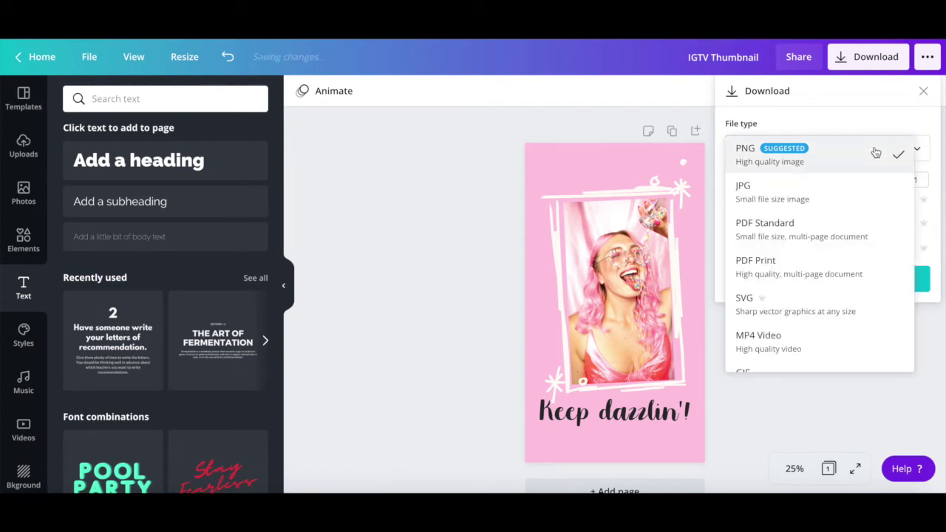
click(865, 191)
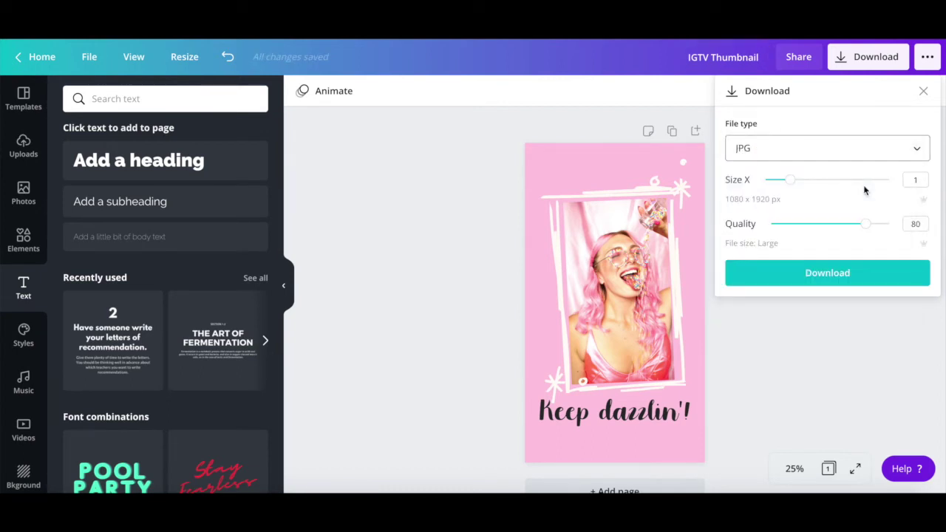
click(855, 275)
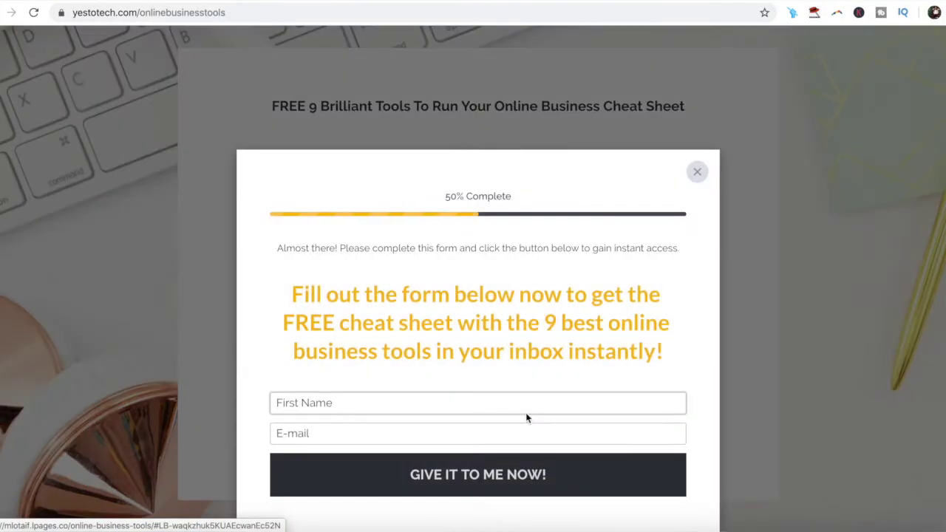
Fill in the first name on the cheat sheet sign-up form and start entering the e-mail address.
click(523, 405)
text(Marina)
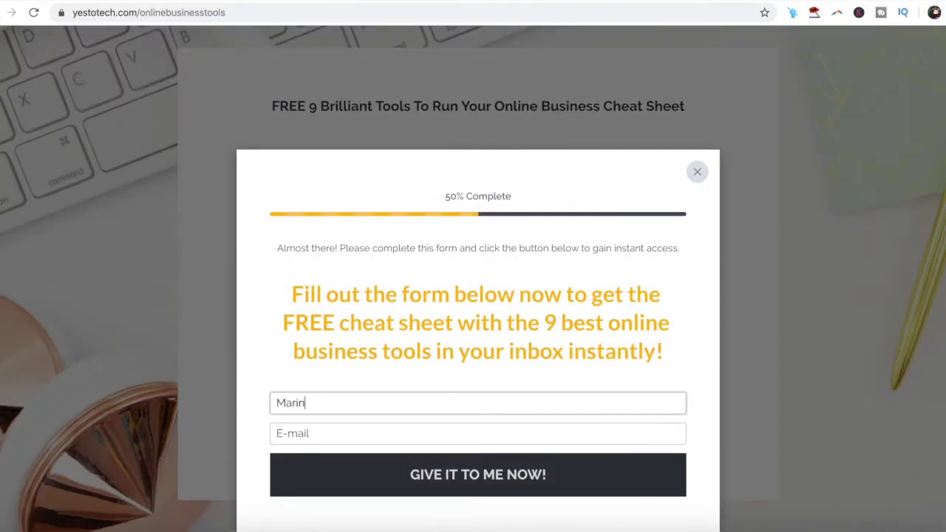
key(Tab)
text(m)
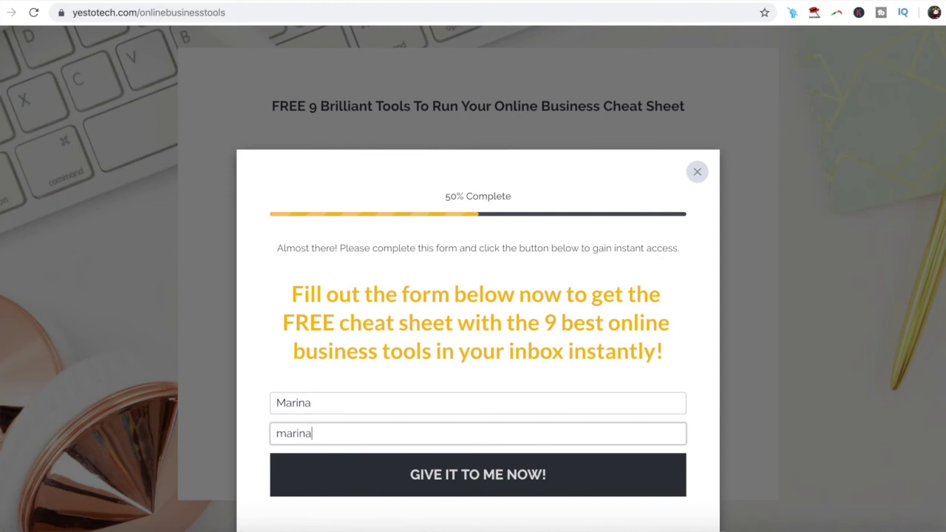